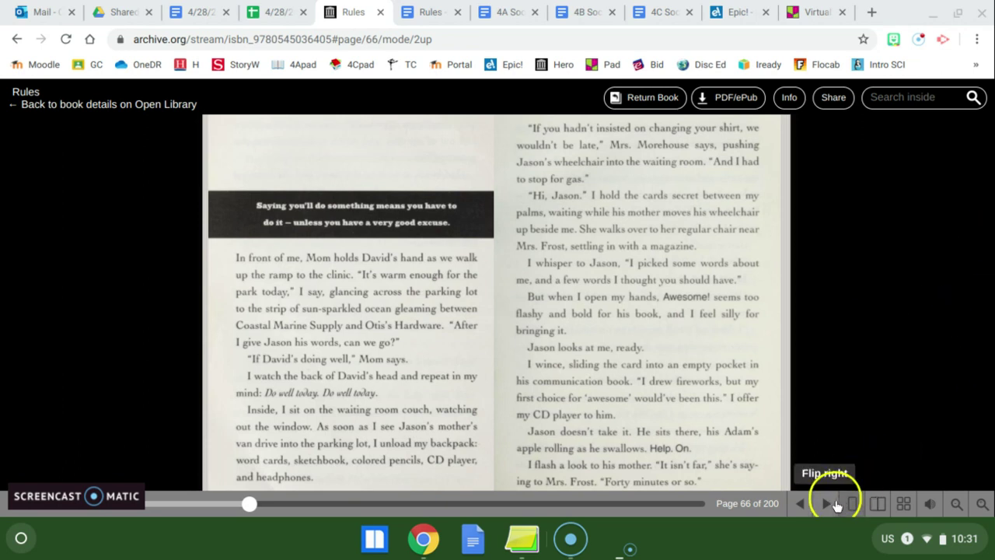
Flip Rules forward to the next two-page spread, toward page 66
click(828, 507)
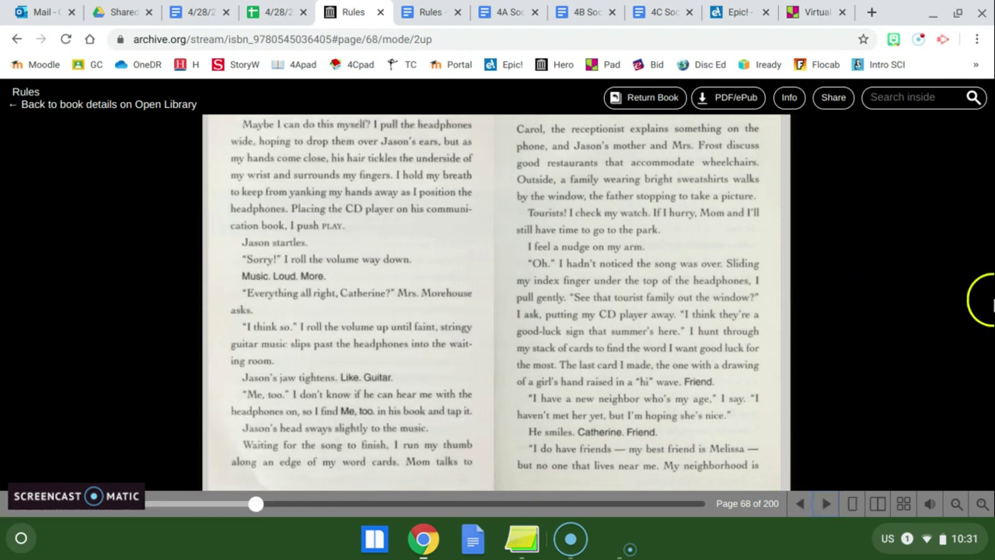
Dismiss the stray right-click menu and scroll back up on the page 68 spread
right_click(56, 387)
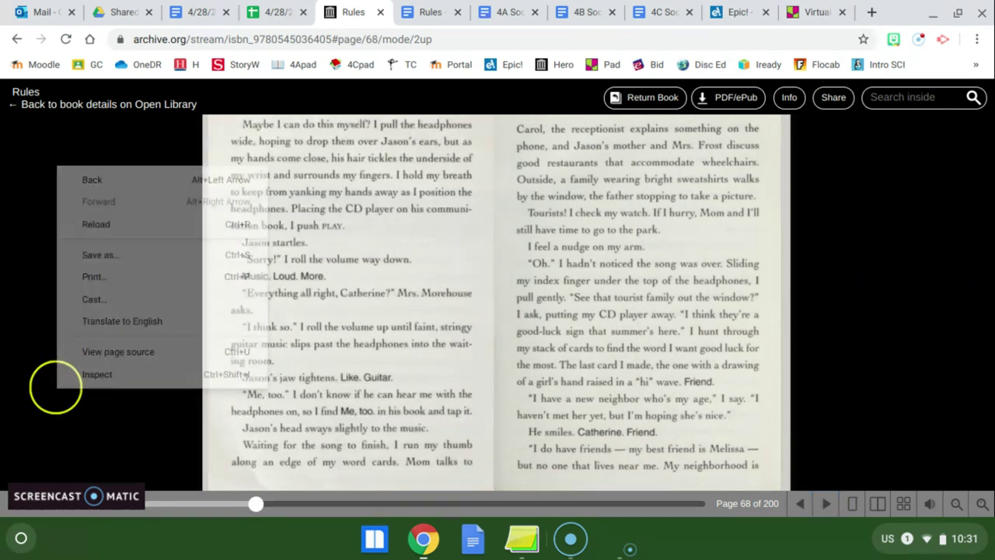
key(Escape)
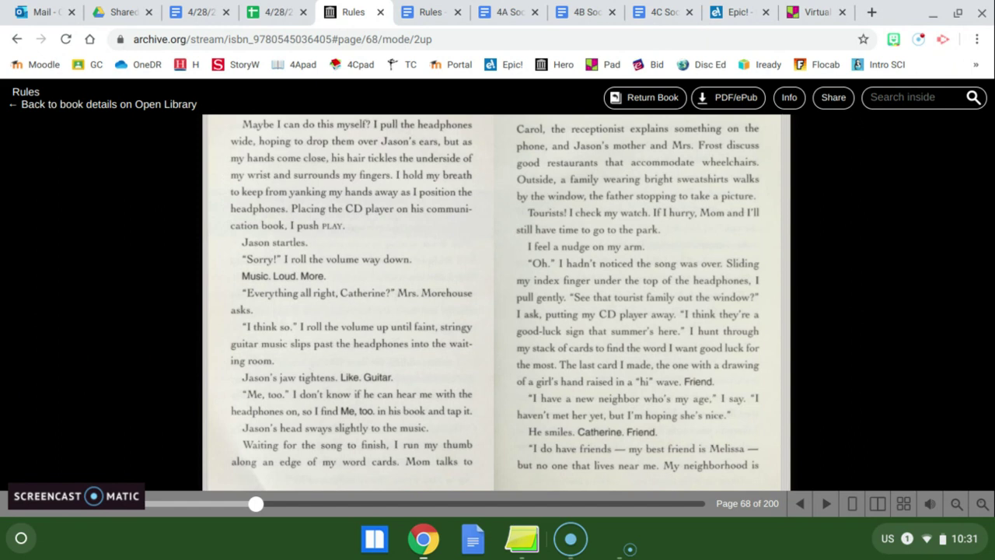
scroll(496, 303, up, 1)
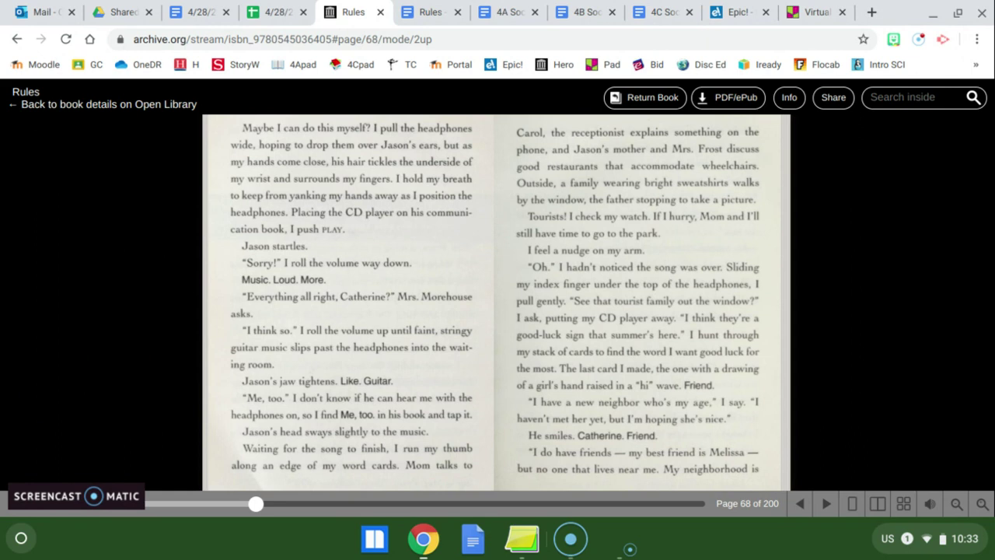
Flip Rules forward from the page 68 spread to pages 70–71
key(Right)
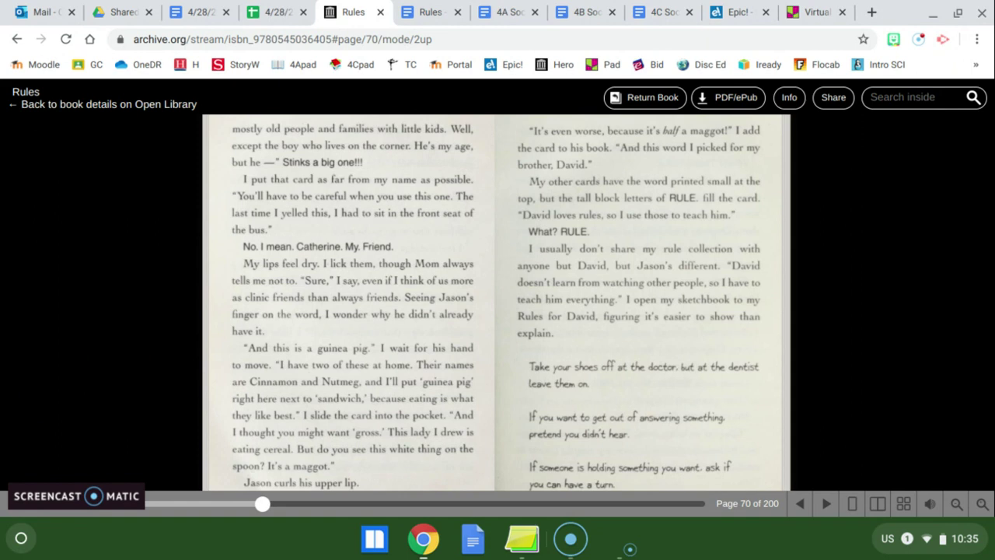
key(Right)
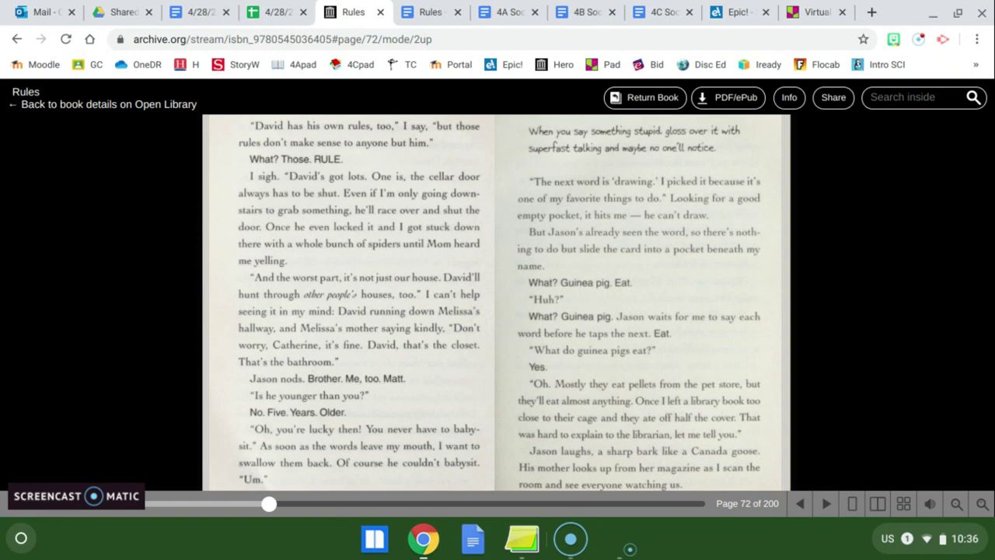
Flip Rules forward from the page 72 spread to the page 74 spread
key(Right)
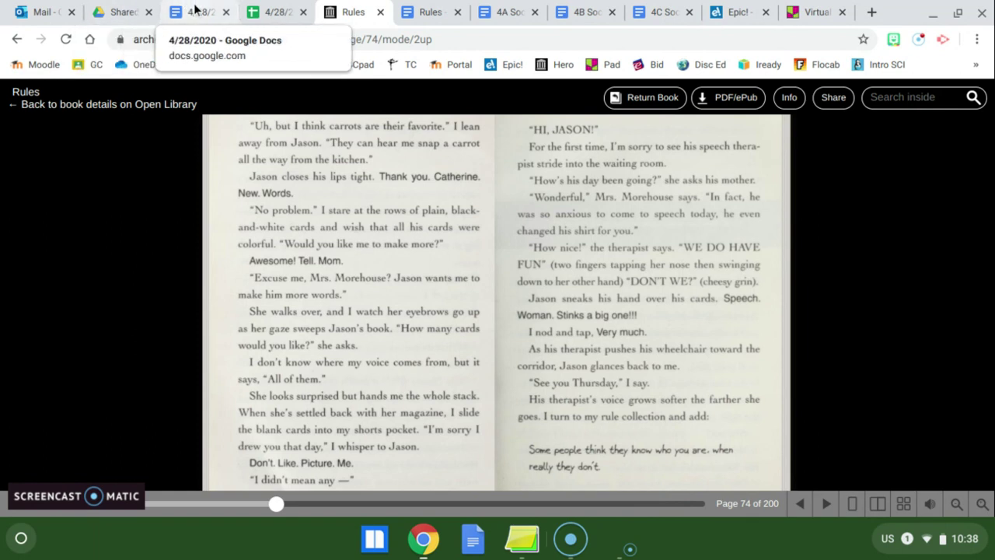
Switch to the 'Rules - Read Aloud notes' document and bring up the teal sticky note
click(433, 10)
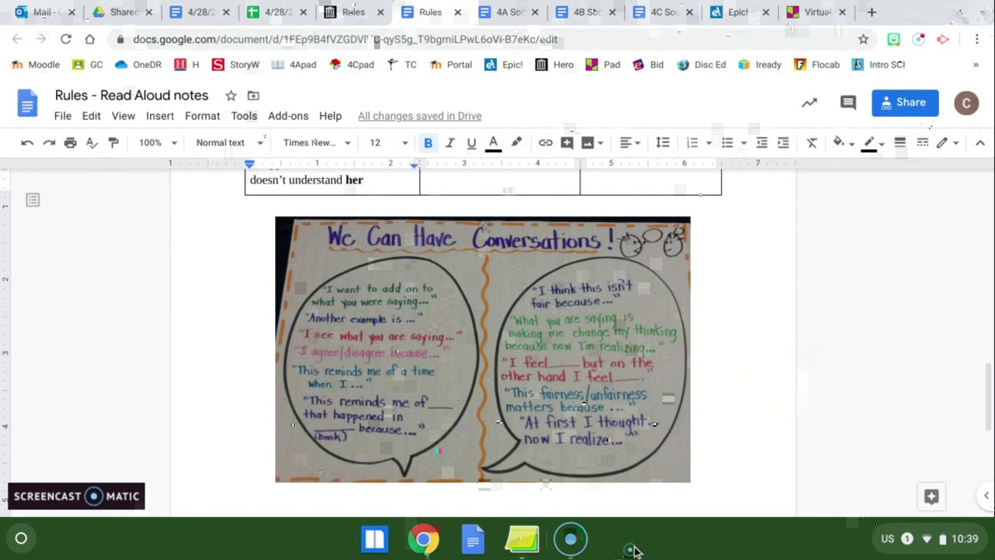
click(531, 551)
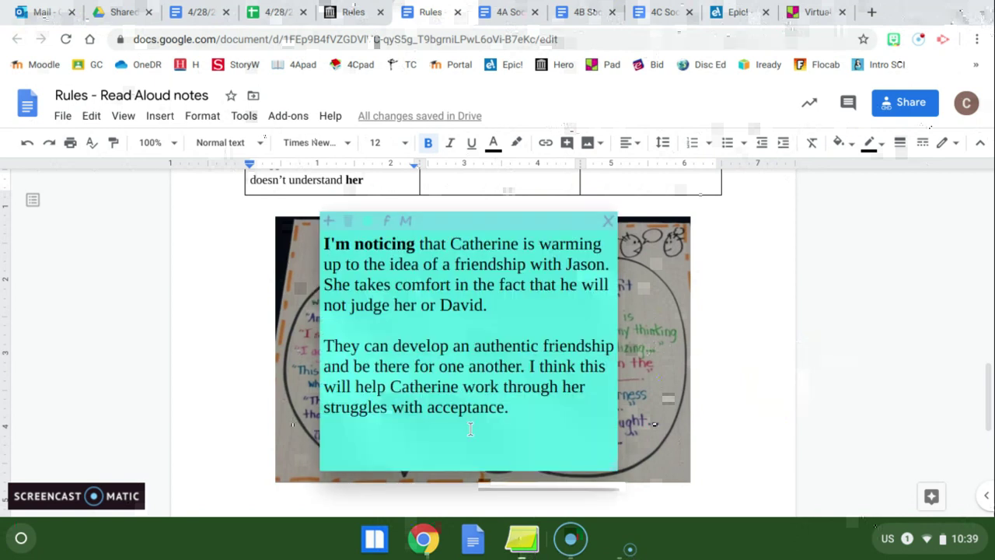
Drag the sticky note right, off the conversation chart, and scroll the notes down
drag(438, 230, 781, 234)
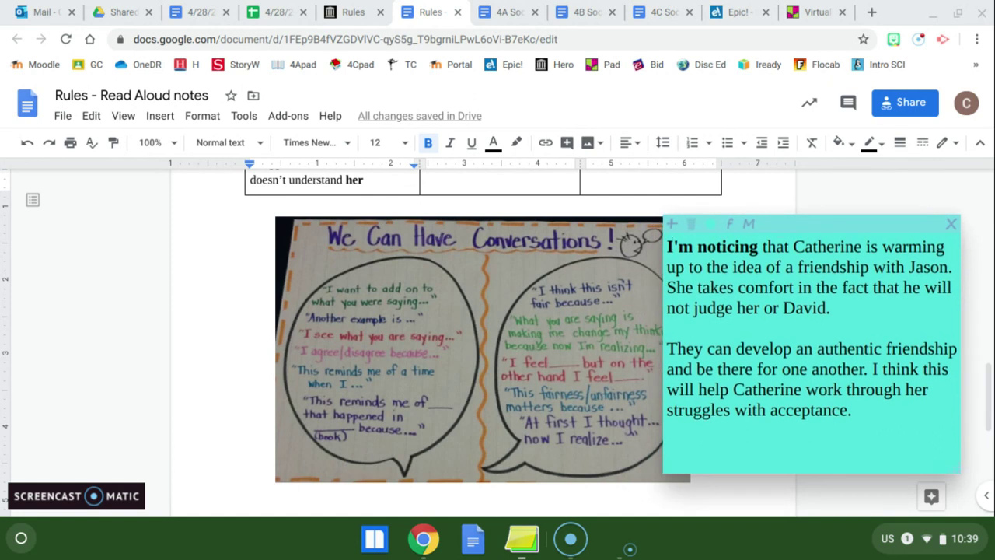
scroll(107, 323, down, 3)
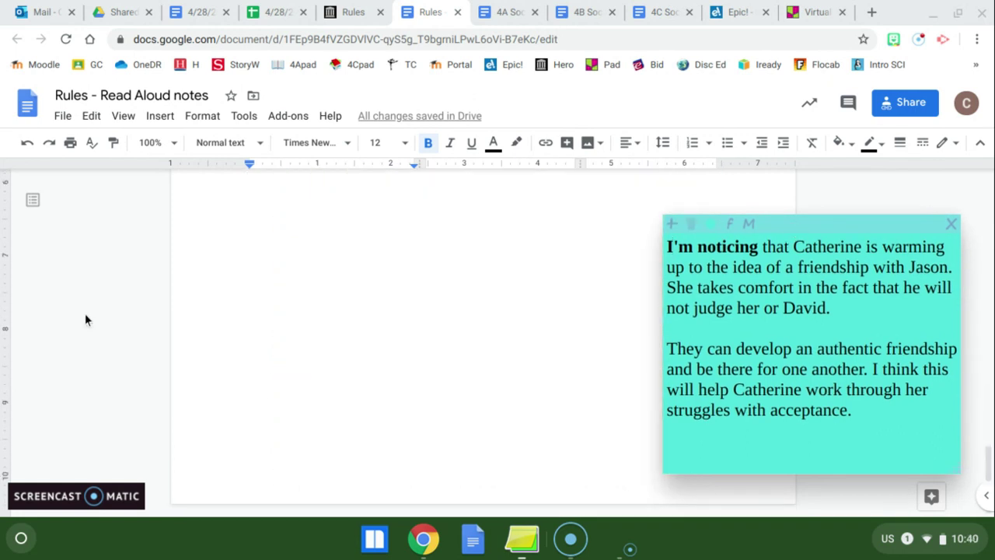